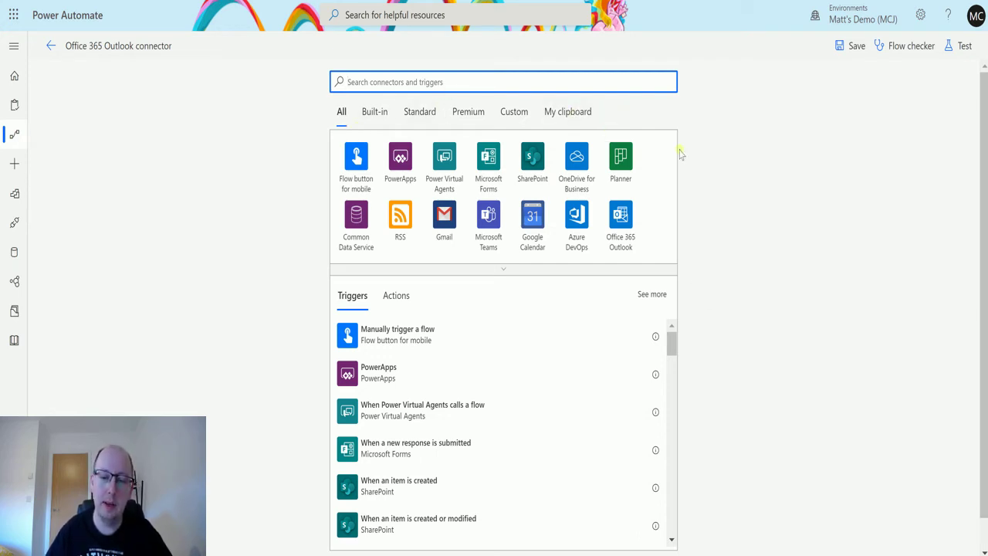
Add the Office 365 Outlook trigger "When a new email mentioning me arrives (V3)" and set its folder to Inbox
left_click(622, 217)
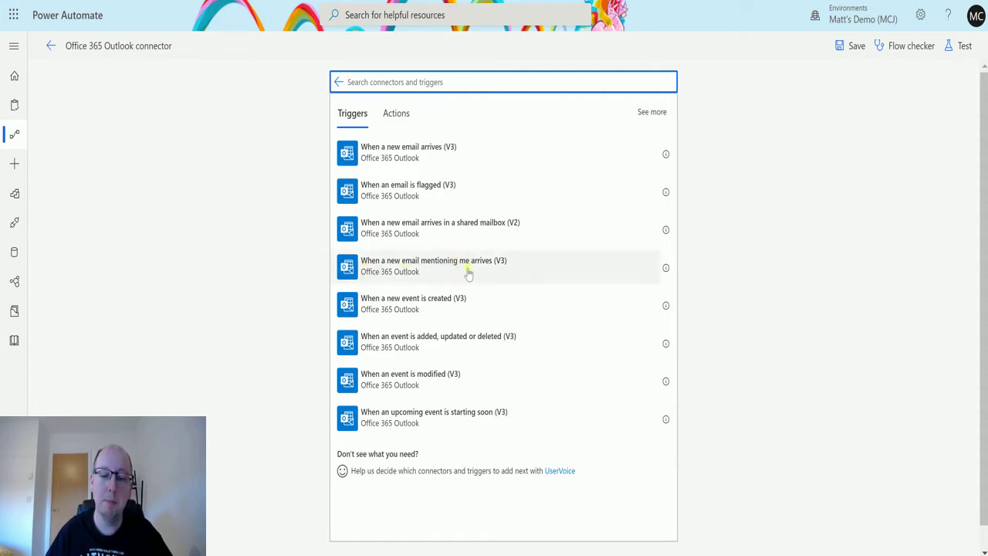
left_click(433, 269)
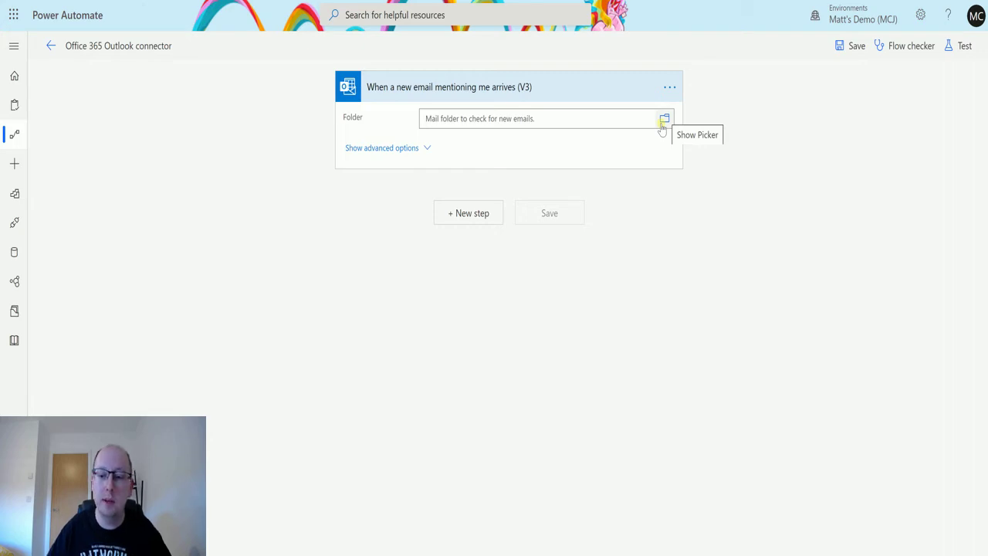
left_click(663, 121)
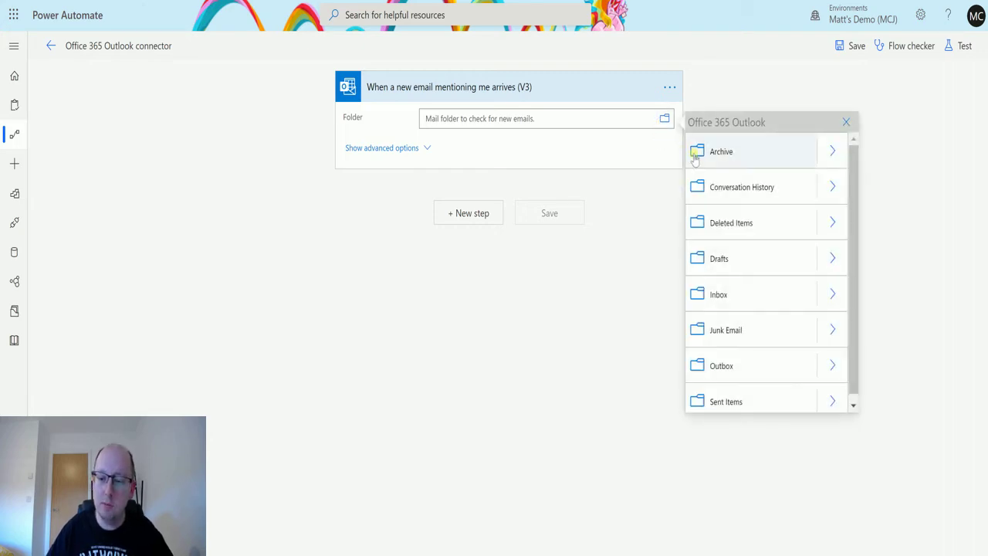
left_click(738, 293)
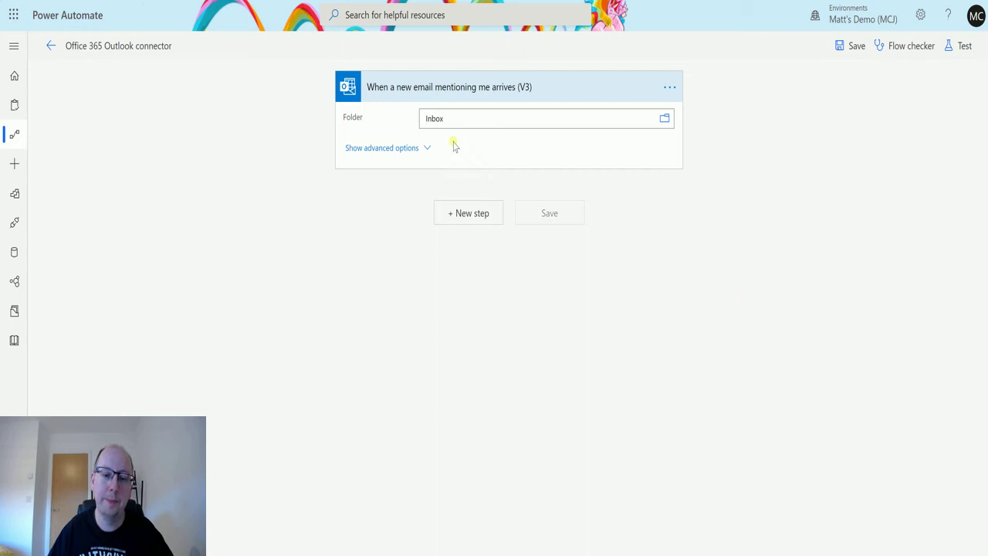
Examine the trigger's advanced options, including the Importance and Only with Attachments choices, keeping Only with Attachments at No
left_click(403, 150)
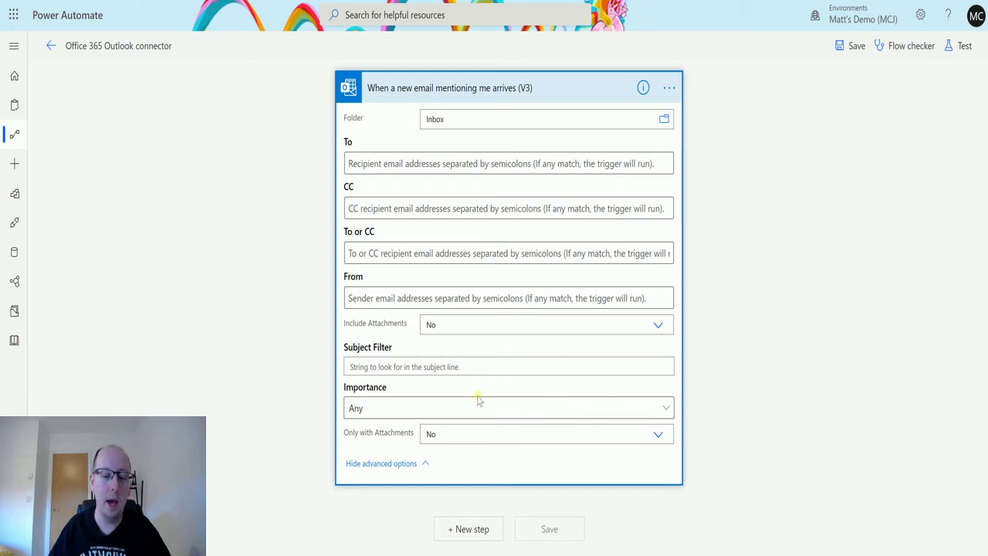
left_click(518, 415)
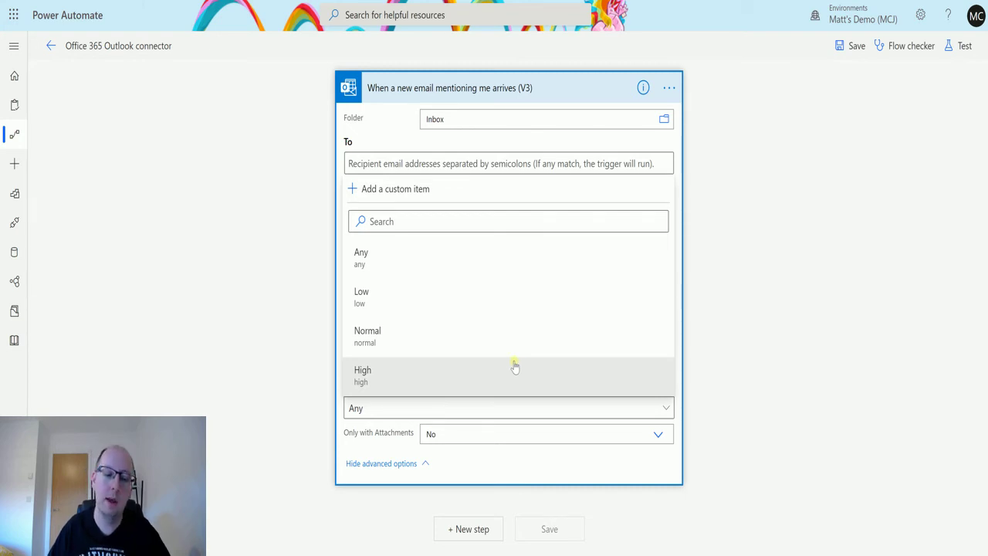
left_click(707, 314)
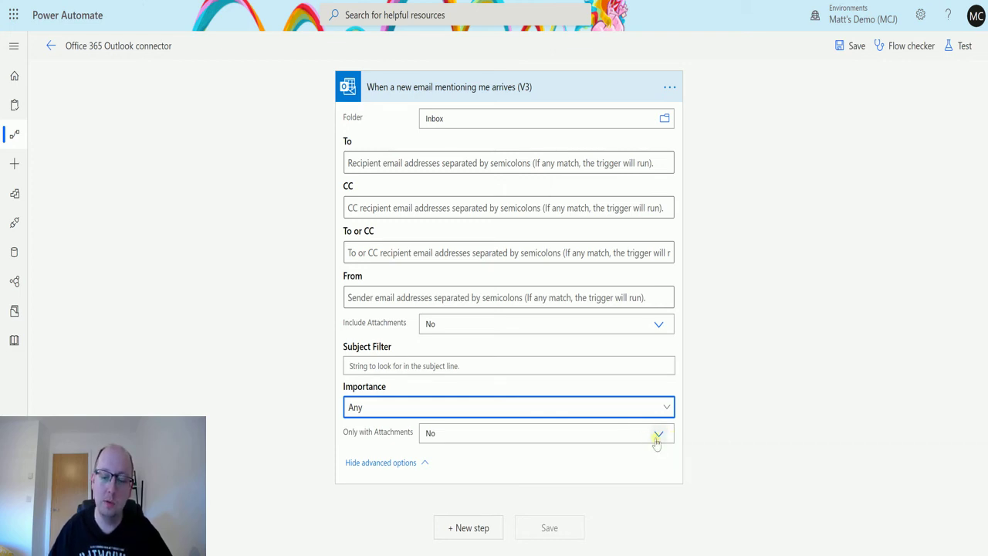
left_click(656, 436)
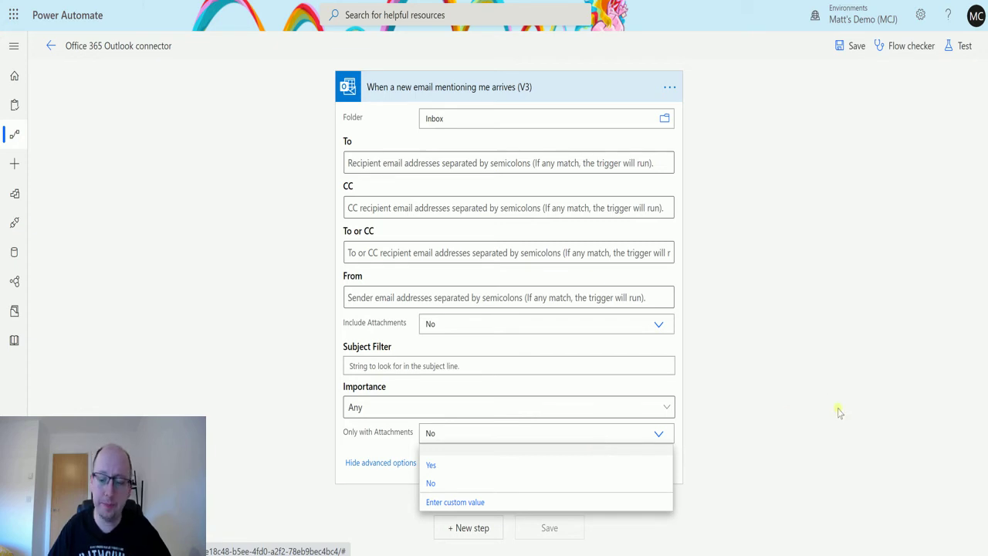
left_click(544, 483)
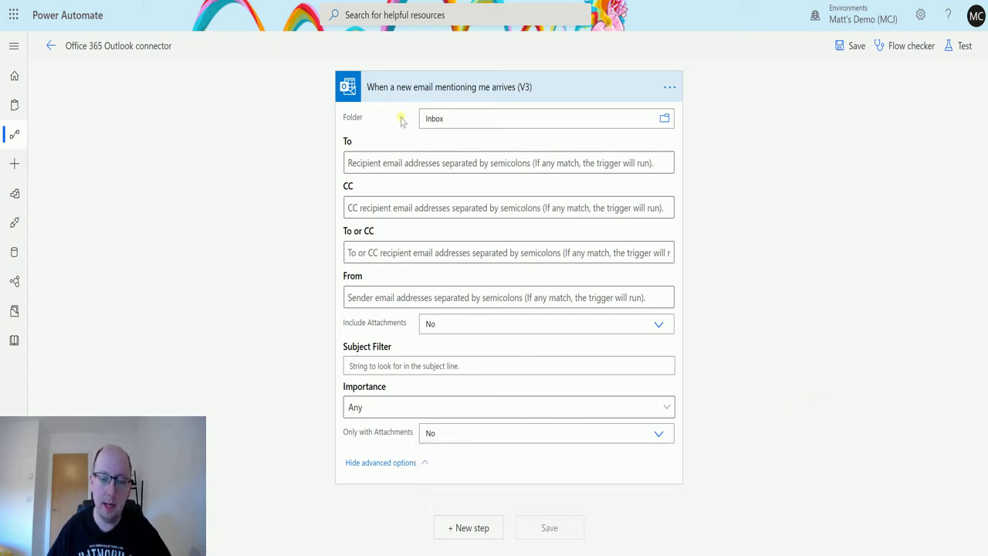
left_click(487, 86)
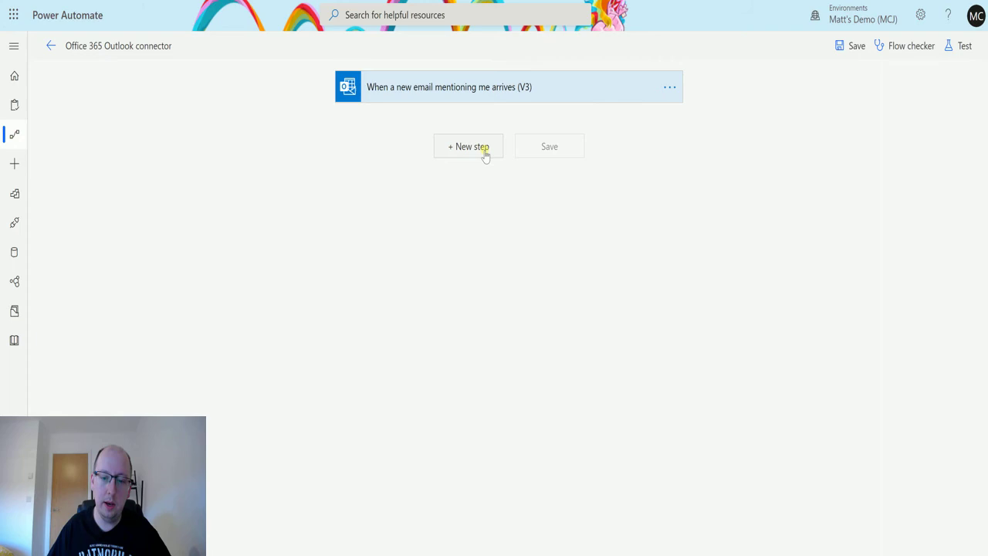
Add a Compose action after the trigger and insert the email's From value as its input
left_click(482, 147)
type("Compose")
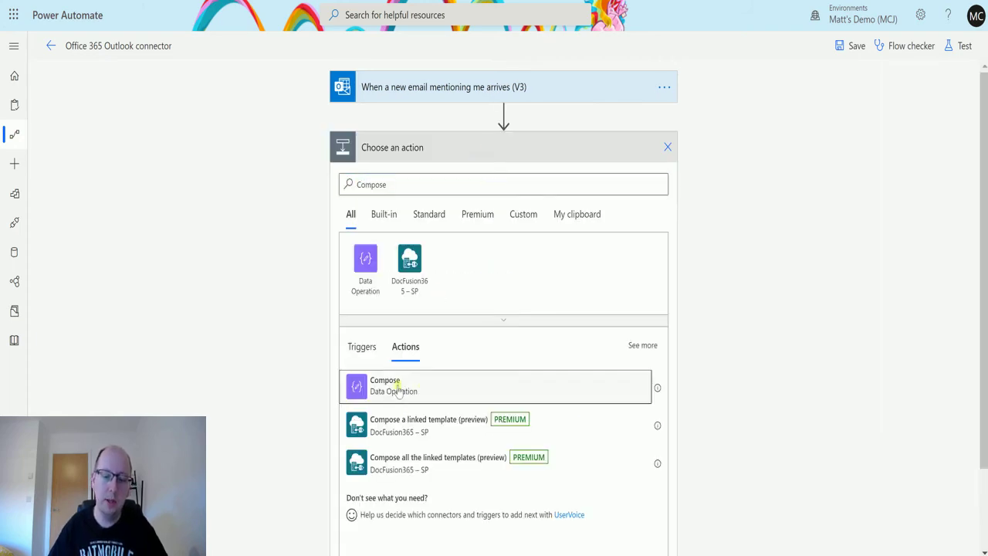
left_click(392, 385)
left_click(408, 197)
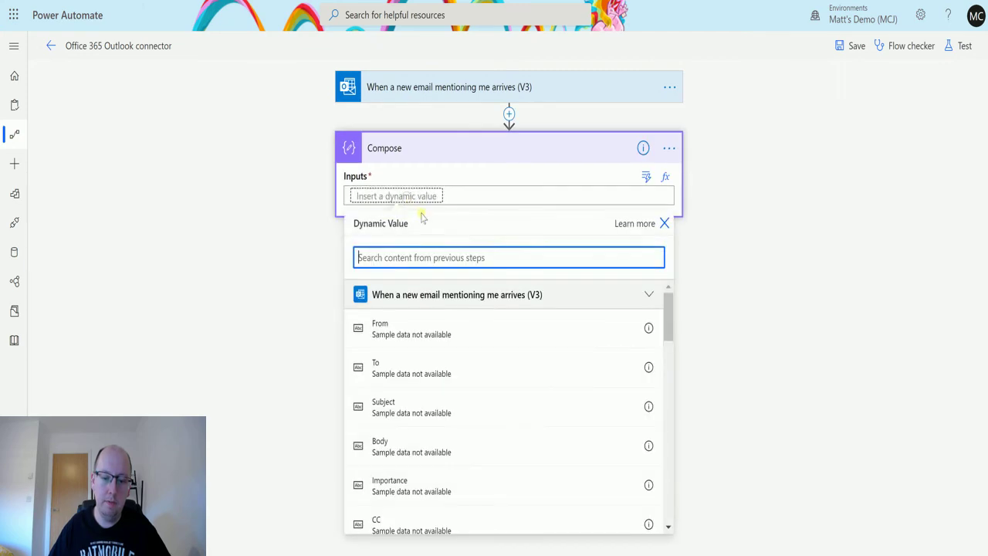
left_click(428, 337)
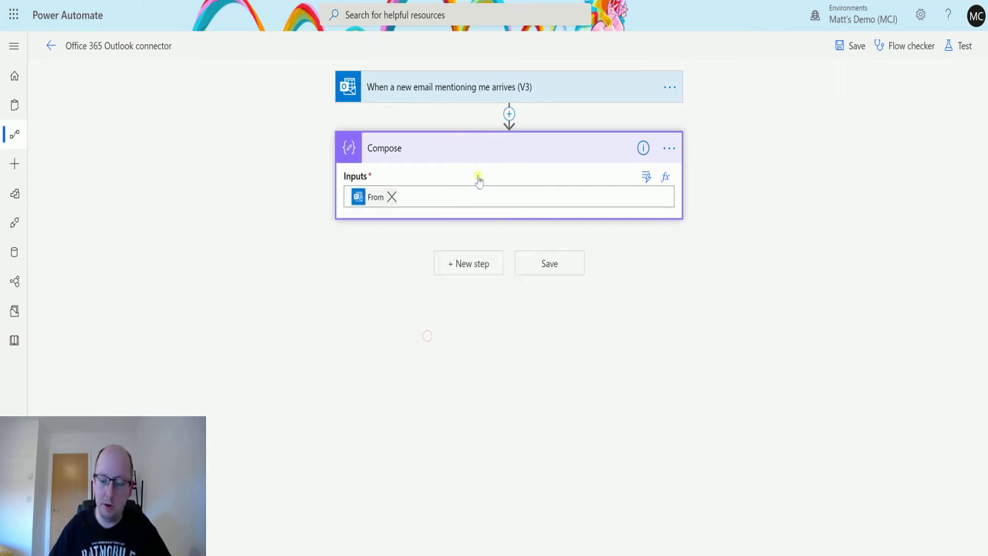
Add the email's To and Subject dynamic values on separate lines below From in the Compose inputs
key("Return")
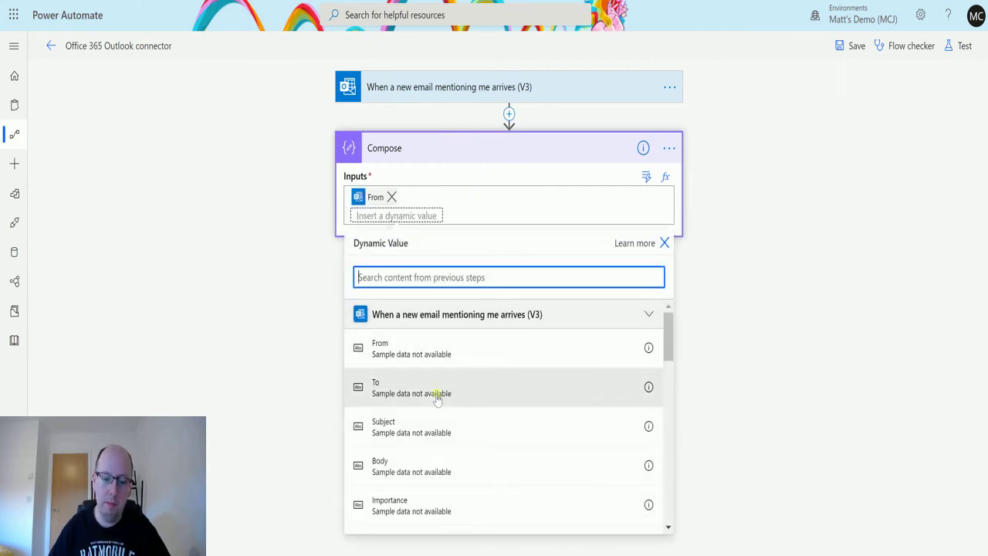
left_click(438, 390)
key("Return")
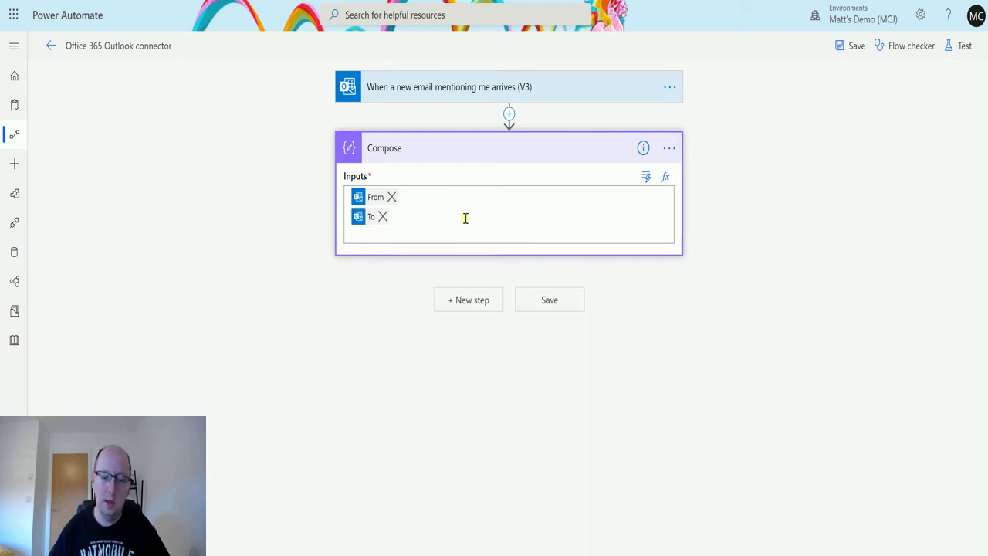
type("When a new email mentioning me arrives (V3)")
key("ctrl+z")
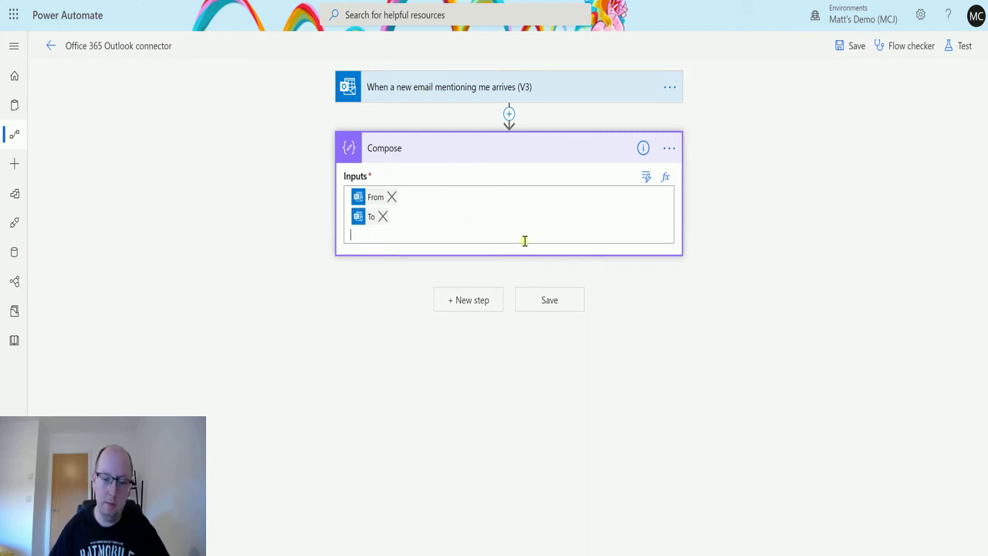
left_click(518, 236)
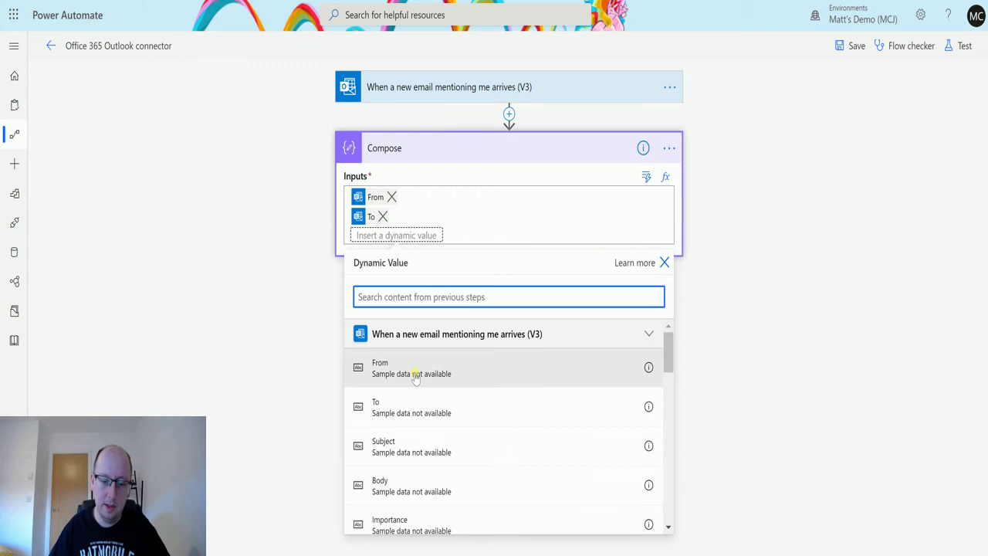
left_click(431, 438)
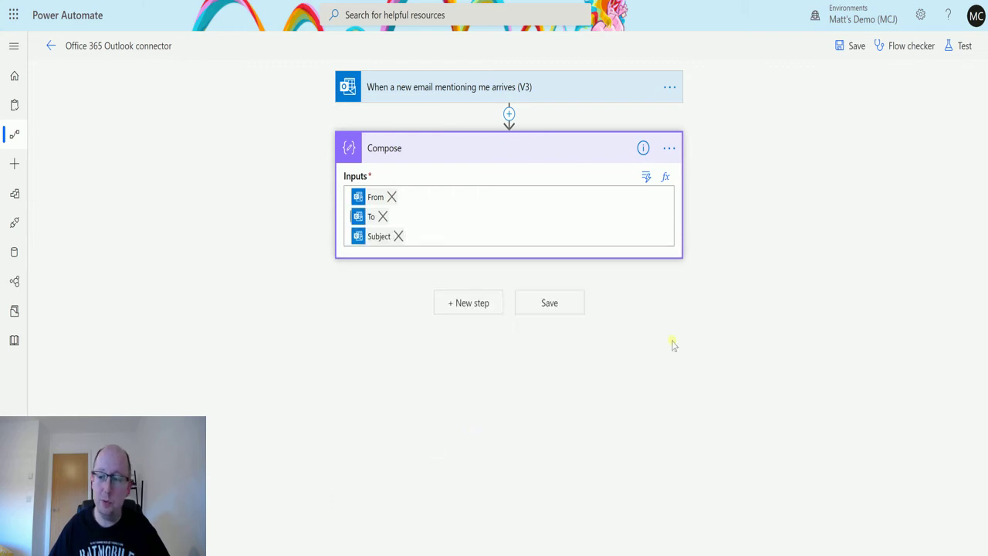
Start a test of the flow and create a new email message in Outlook
left_click(964, 47)
left_click(830, 142)
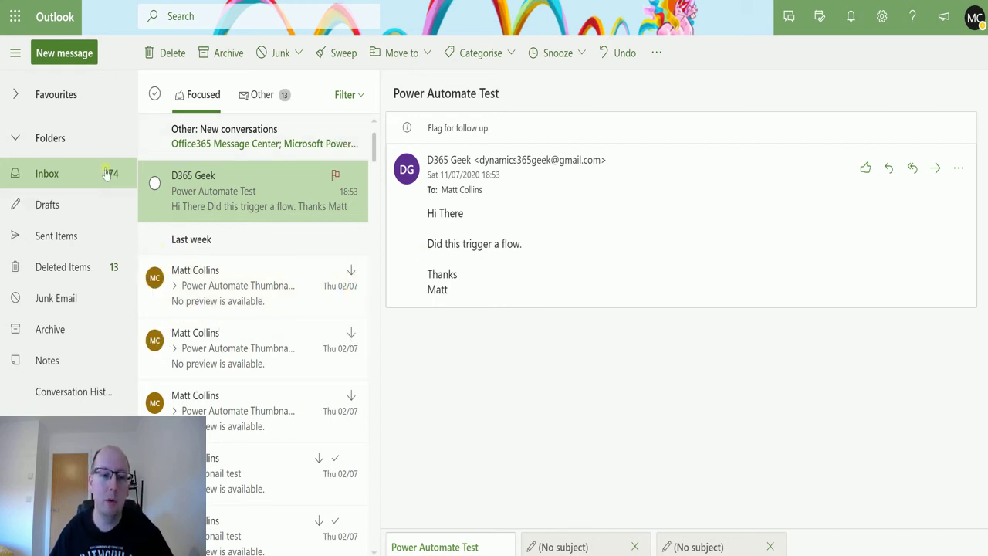
left_click(81, 54)
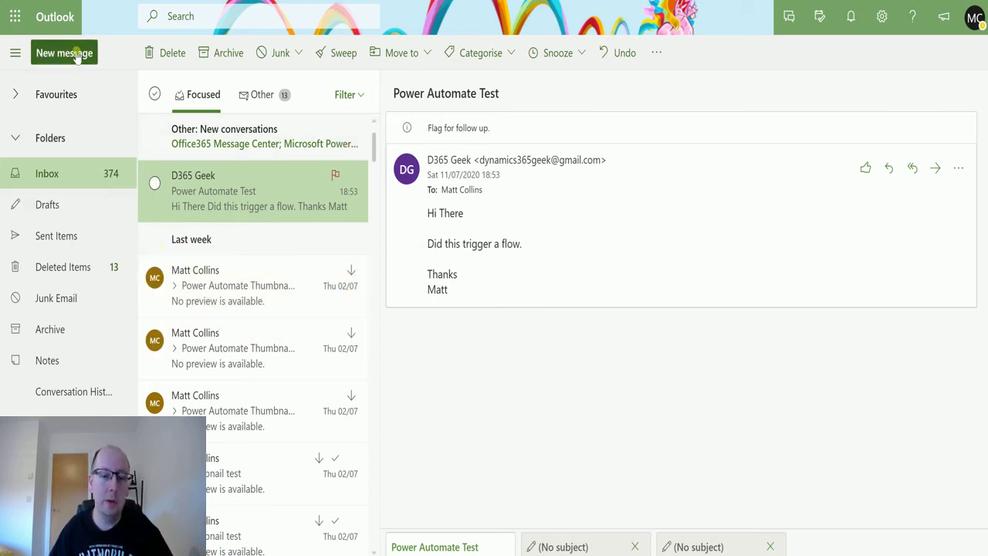
left_click(463, 185)
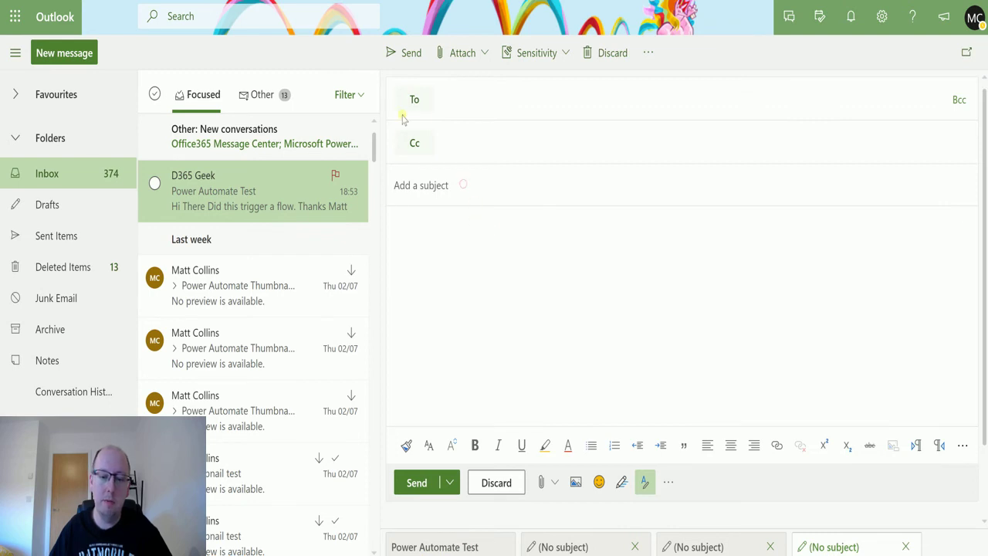
type("P")
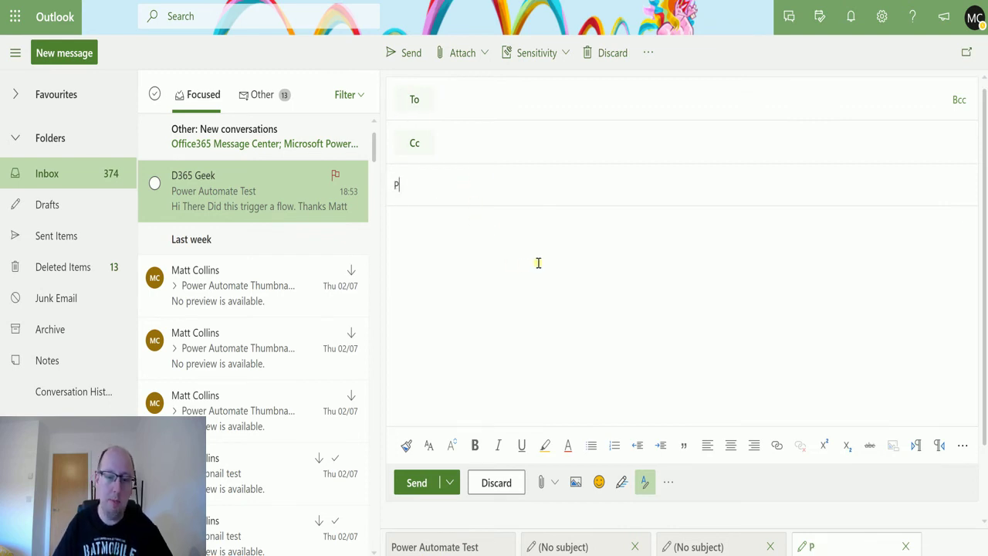
type("owrr Autom")
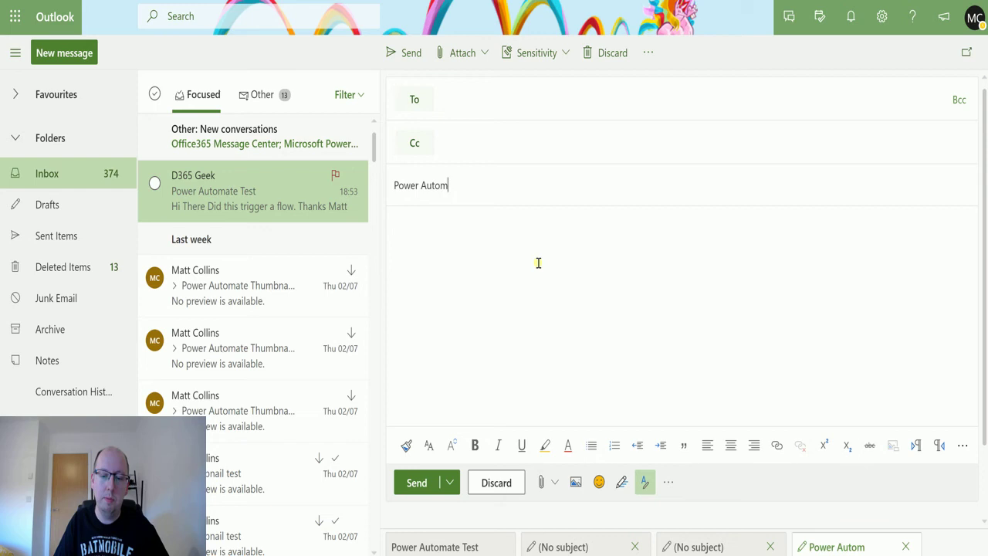
type("ate trigger test")
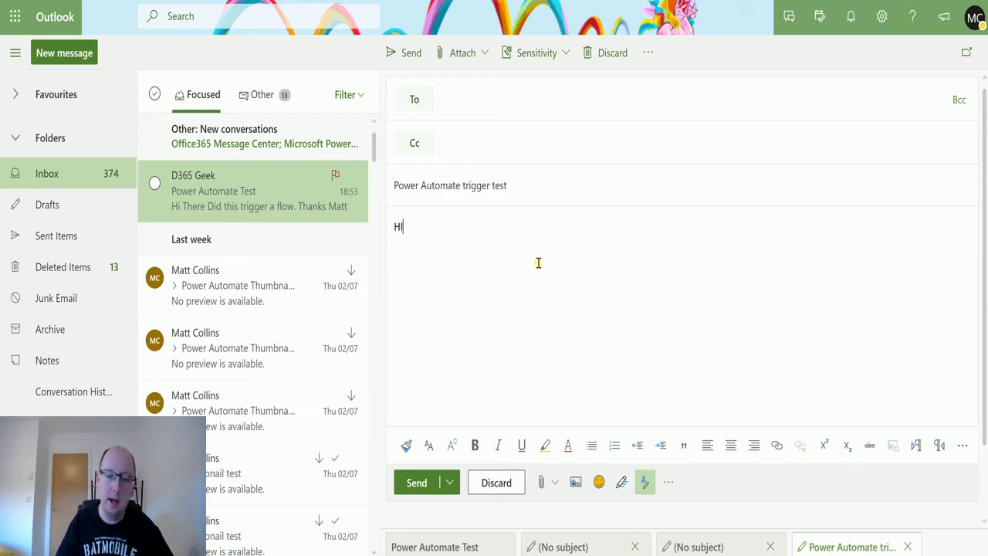
type("@matt")
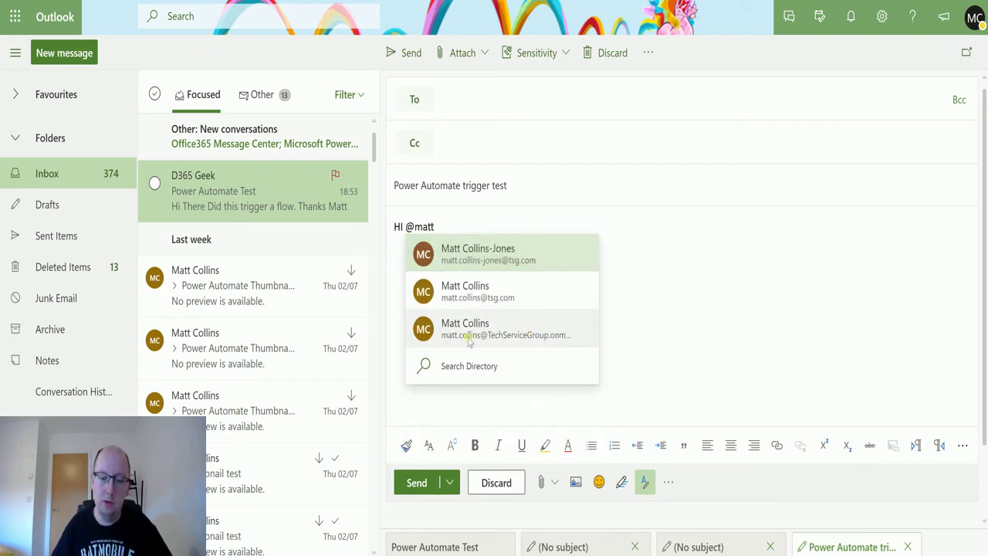
left_click(536, 337)
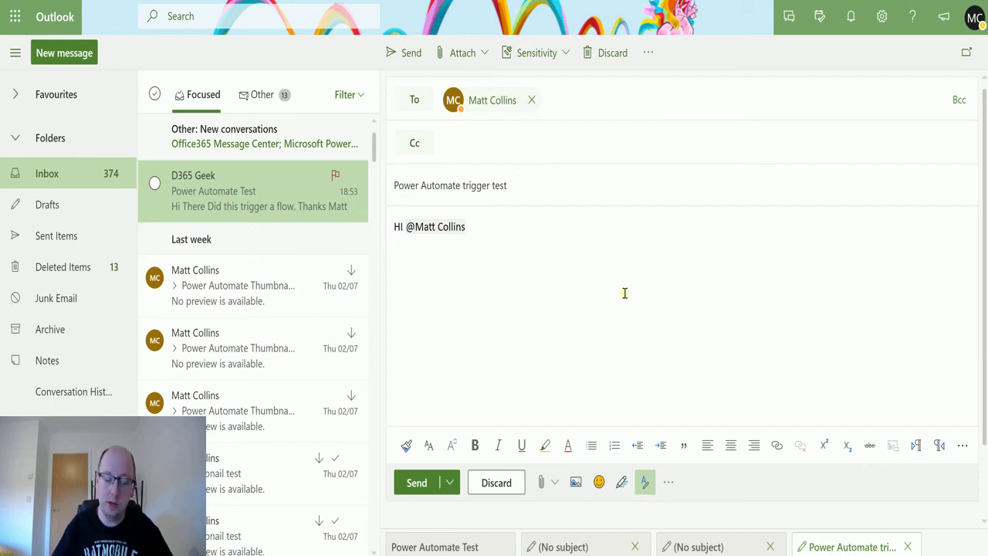
Write "Here is the email you requested." and "Thanks" with the sender's first name in the body, and send the email
type("Here")
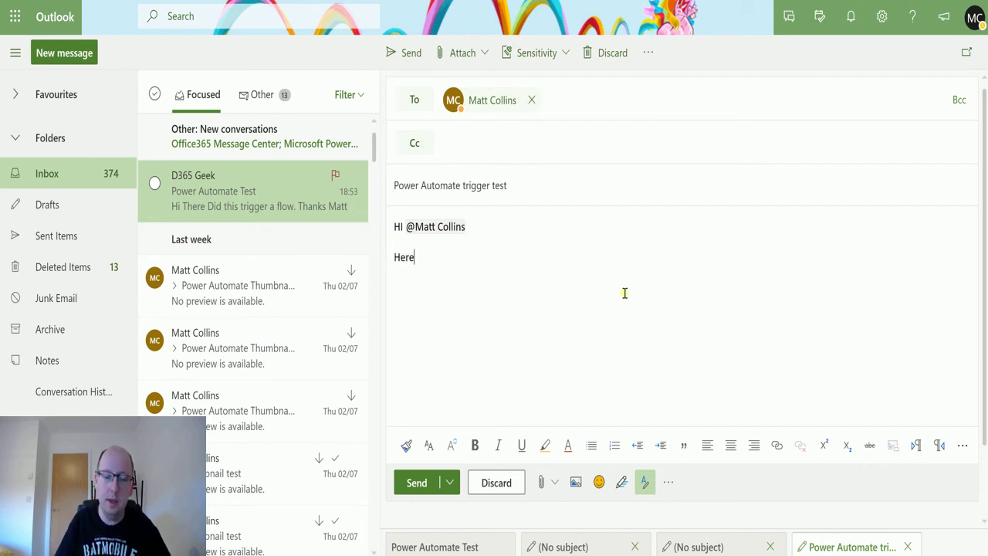
type(" is the email you ")
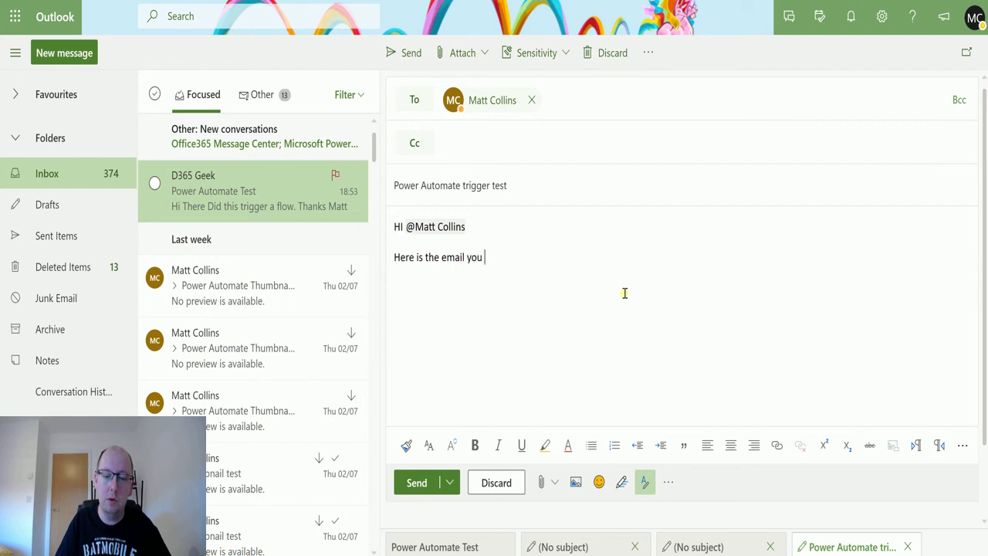
type("requested.  ")
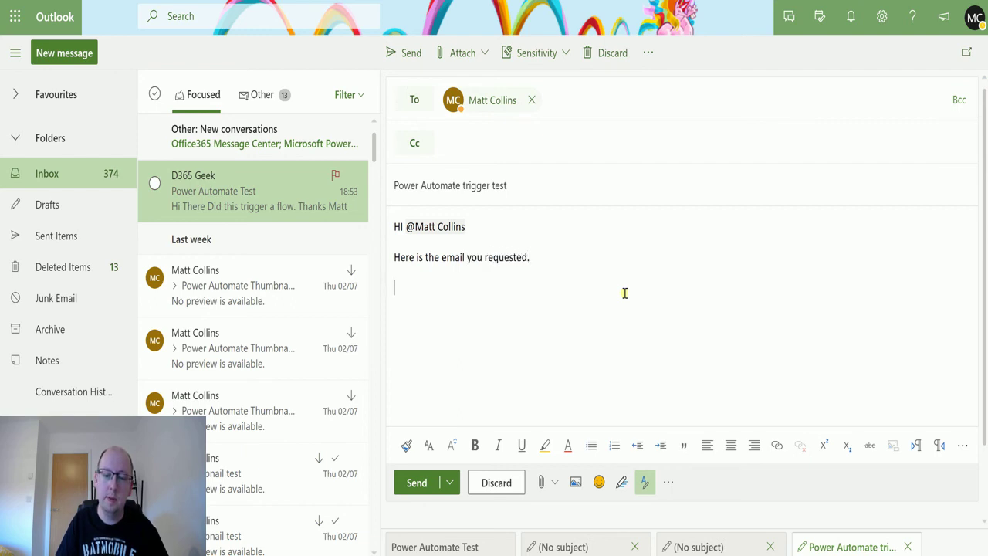
type("Thanks")
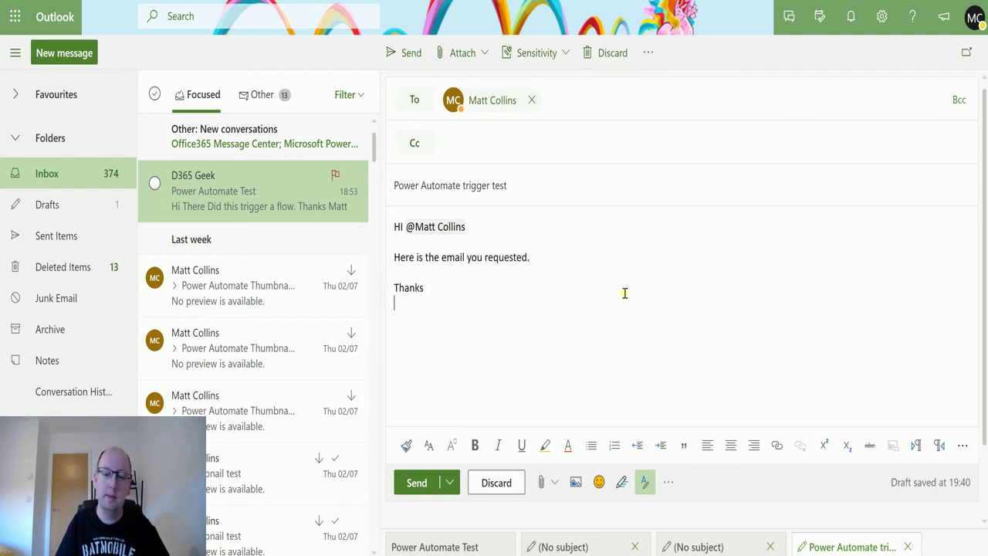
key("BackSpace")
type("Matt")
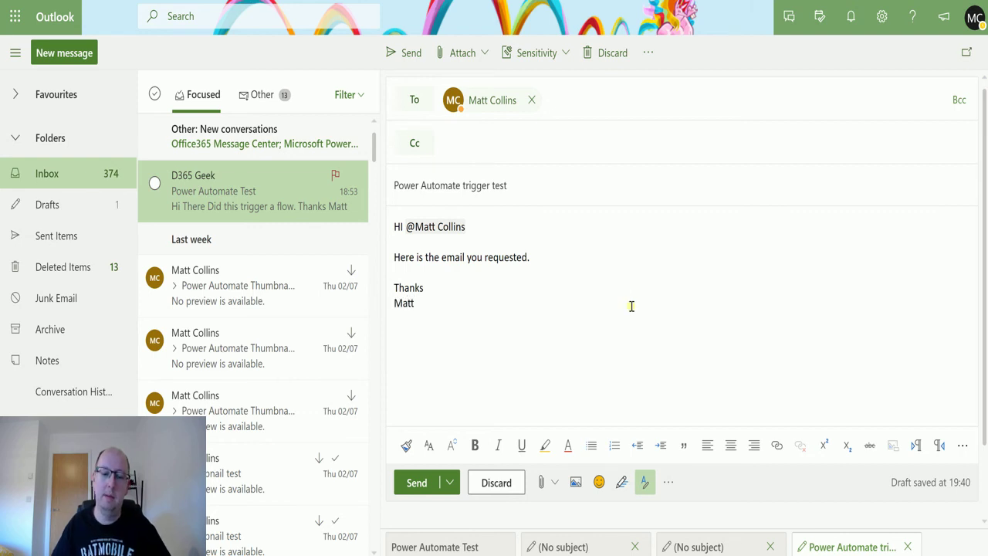
left_click(421, 481)
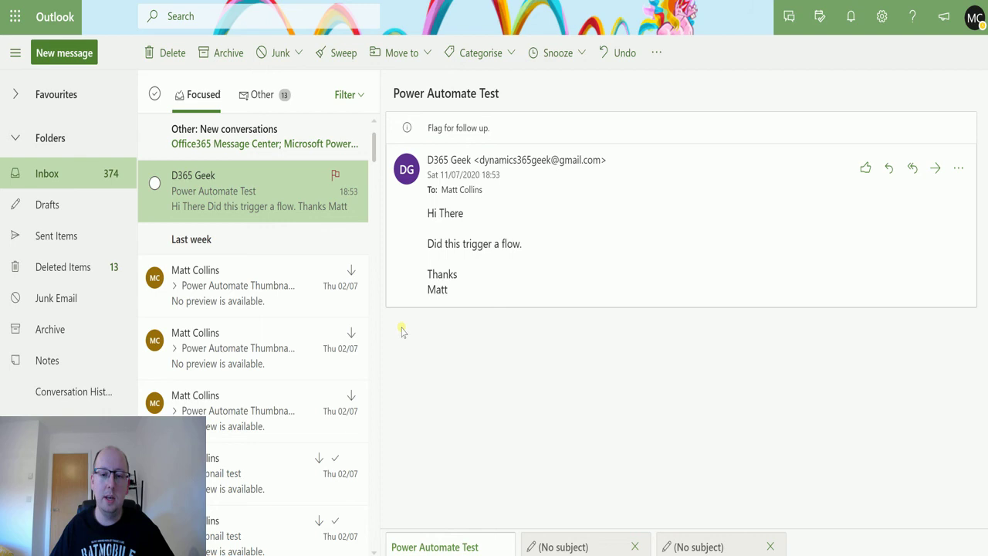
Open the received test email, and switch to Power Automate to examine the Compose action's inputs and outputs in the run
left_click(264, 207)
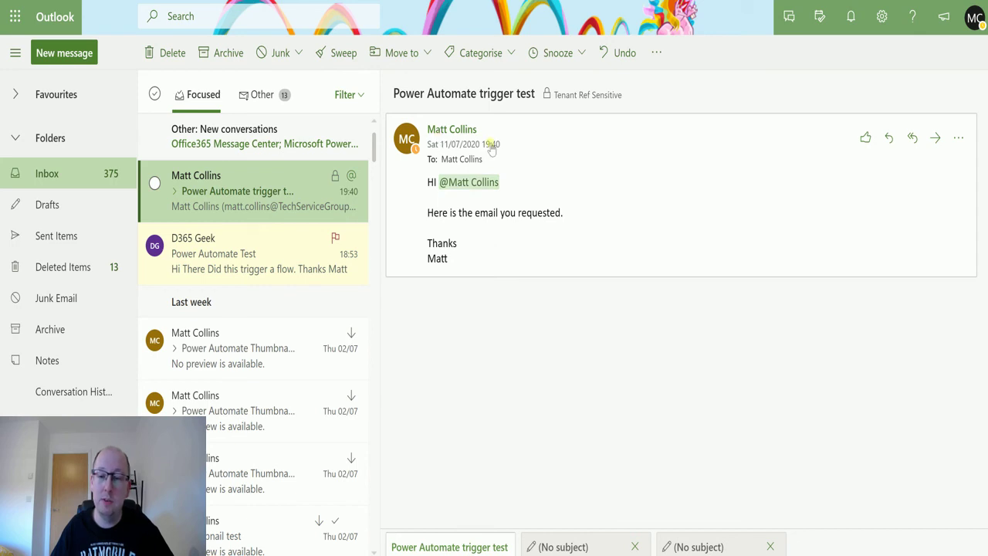
key("ctrl+Tab")
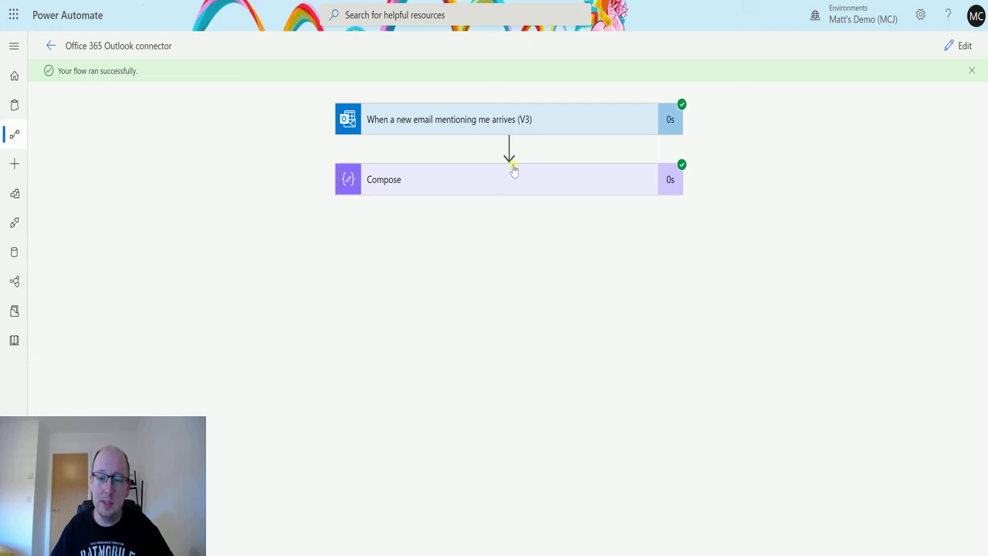
left_click(498, 183)
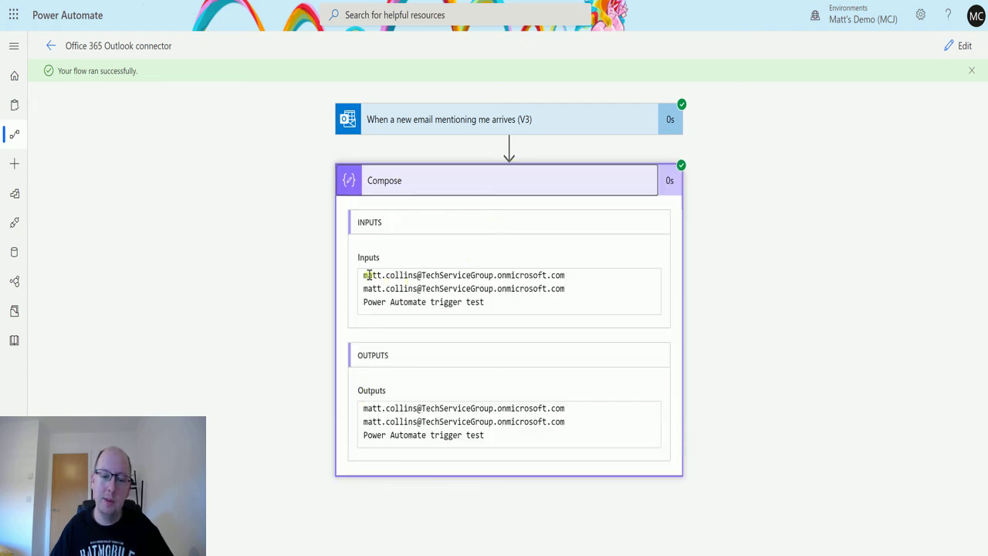